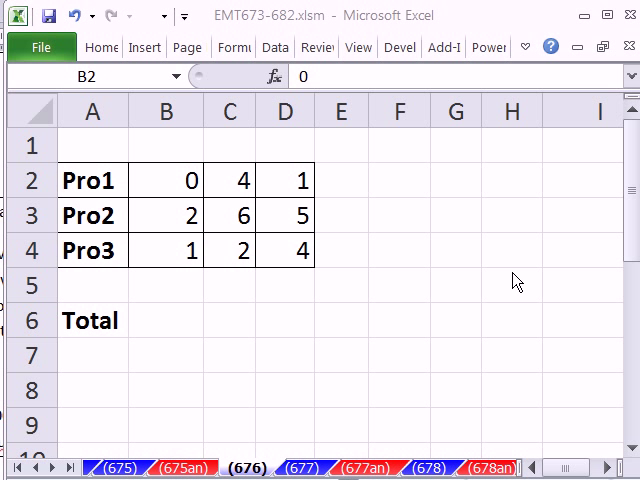
Fill the Pro1–Pro3 values from B2:D4 out to column H with the fill handle
{"action": "key", "text": "ctrl+shift+Right"}
{"action": "key", "text": "ctrl+shift+Down"}
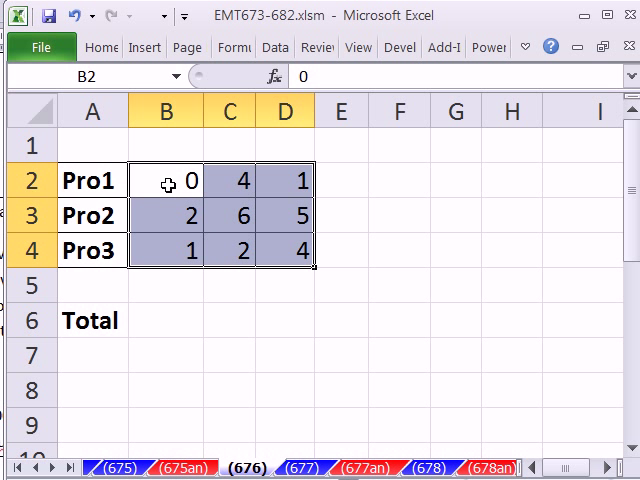
{"action": "left_click_drag", "start_coordinate": [169, 186], "coordinate": [271, 242]}
{"action": "mouse_move", "coordinate": [121, 184]}
{"action": "left_mouse_down"}
{"action": "mouse_move", "coordinate": [273, 197]}
{"action": "mouse_move", "coordinate": [301, 261]}
{"action": "left_mouse_up"}
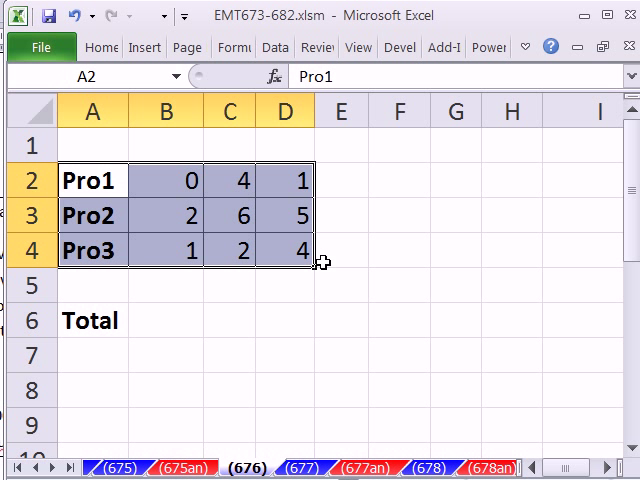
{"action": "mouse_move", "coordinate": [235, 182]}
{"action": "left_mouse_down"}
{"action": "mouse_move", "coordinate": [311, 203]}
{"action": "mouse_move", "coordinate": [319, 266]}
{"action": "mouse_move", "coordinate": [520, 274]}
{"action": "left_mouse_up"}
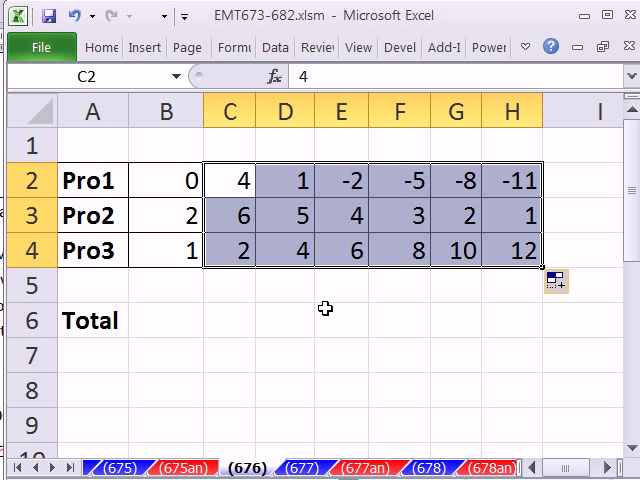
{"action": "left_click", "coordinate": [166, 333]}
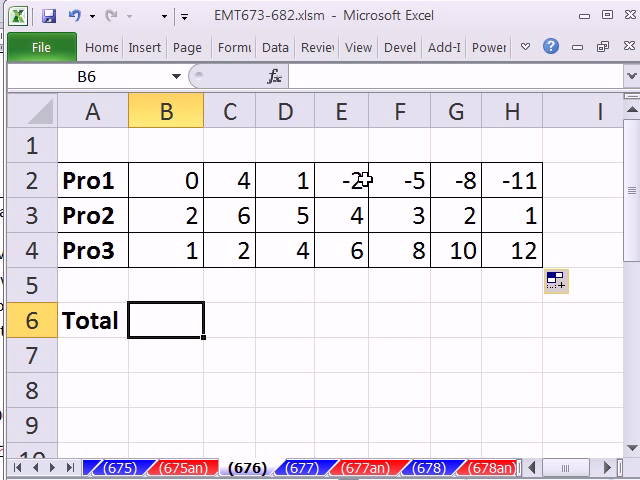
Clear the added values and borders in E2:H4, then start a formula in the Total cell B6
{"action": "left_click_drag", "start_coordinate": [366, 179], "coordinate": [509, 262]}
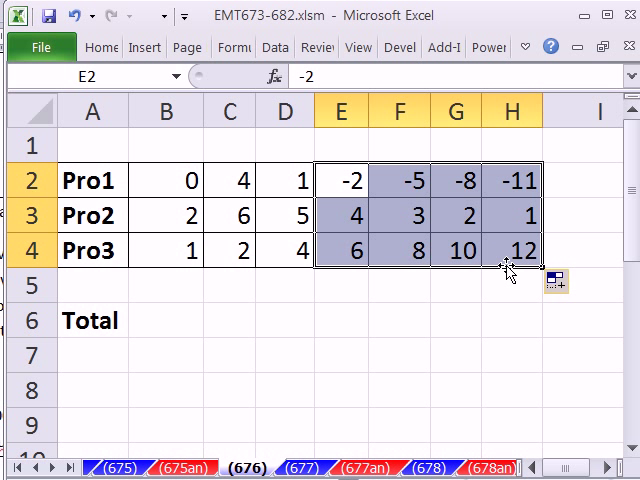
{"action": "key", "text": "alt+e"}
{"action": "key", "text": "a"}
{"action": "key", "text": "a"}
{"action": "left_click", "coordinate": [160, 331]}
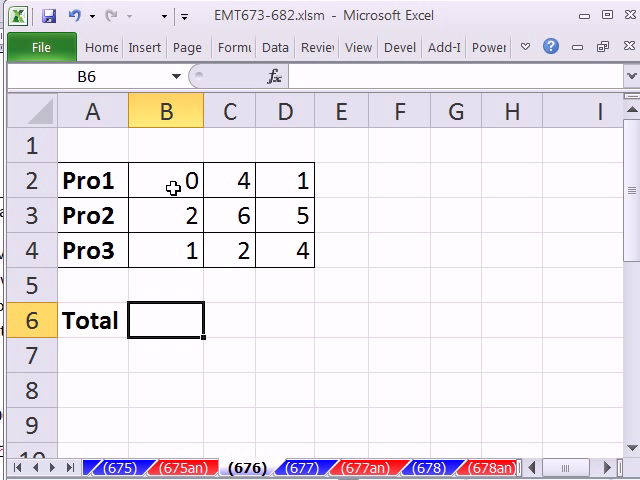
{"action": "left_click_drag", "start_coordinate": [173, 188], "coordinate": [177, 250]}
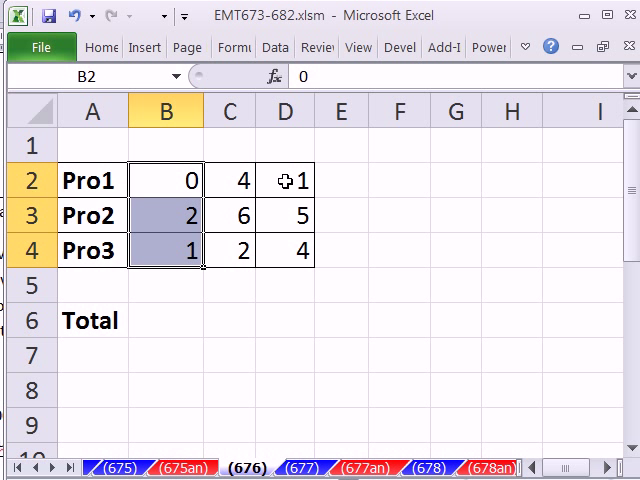
{"action": "left_click", "coordinate": [184, 329]}
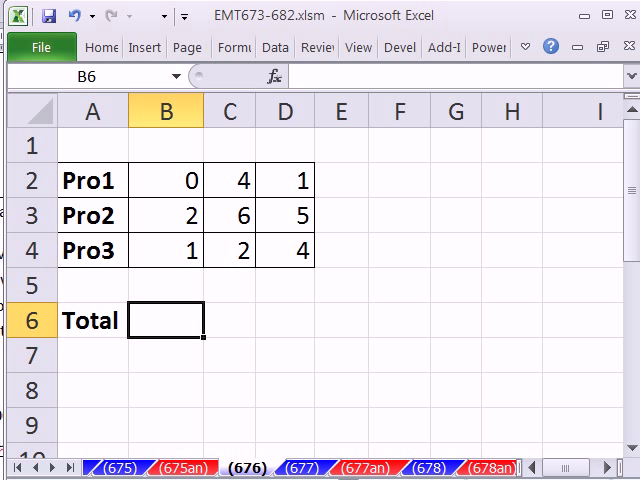
{"action": "type", "text": "="}
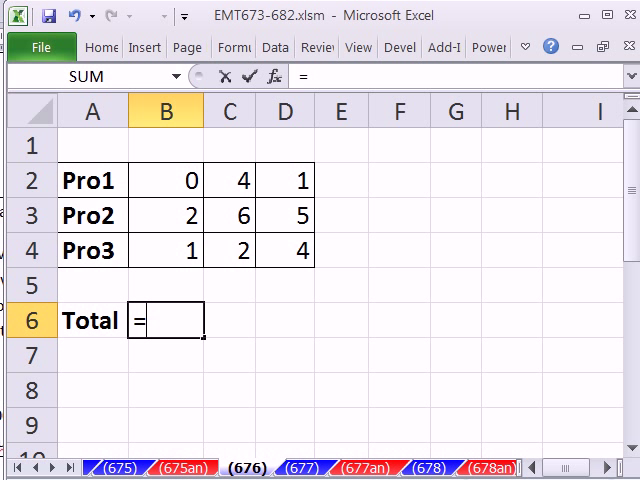
Begin the Total formula with the absolute reference $B$2 as the range start
{"action": "left_click", "coordinate": [170, 180]}
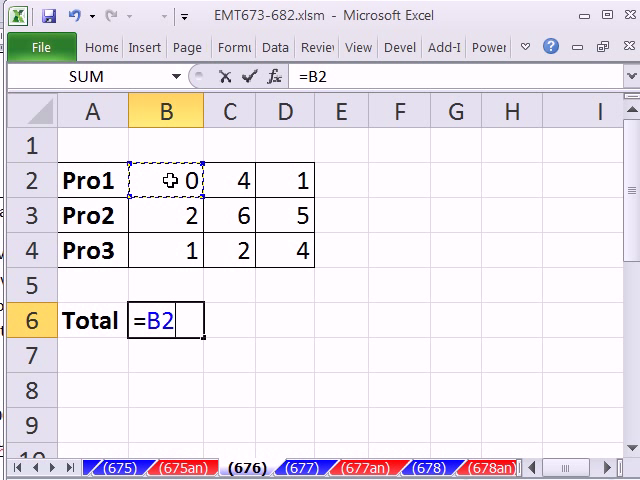
{"action": "key", "text": "F4"}
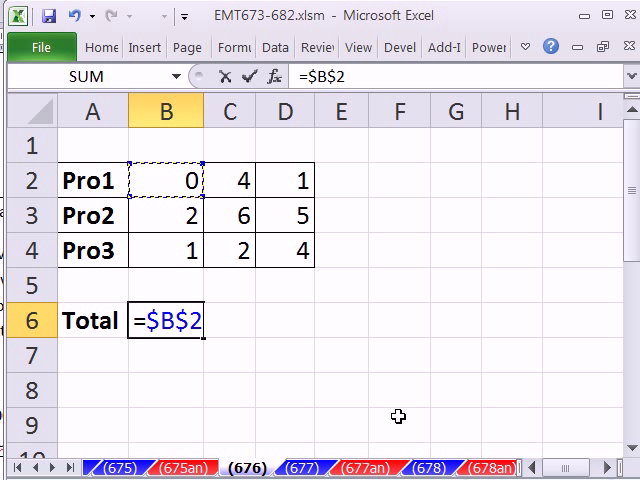
{"action": "key", "text": "shift+Down"}
{"action": "key", "text": "shift+Up"}
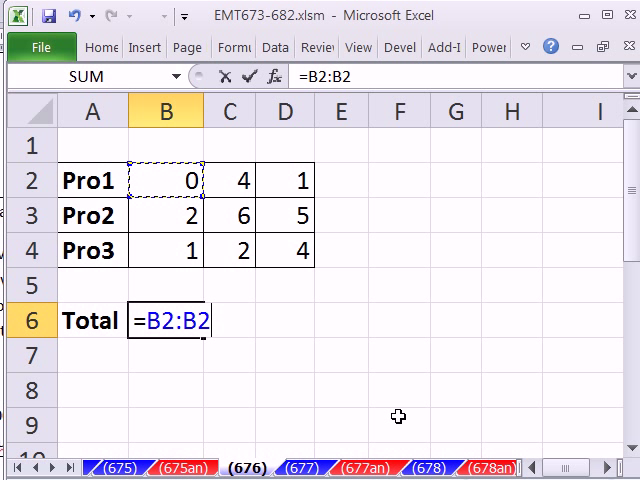
{"action": "key", "text": "BackSpace"}
{"action": "key", "text": "BackSpace"}
{"action": "key", "text": "BackSpace"}
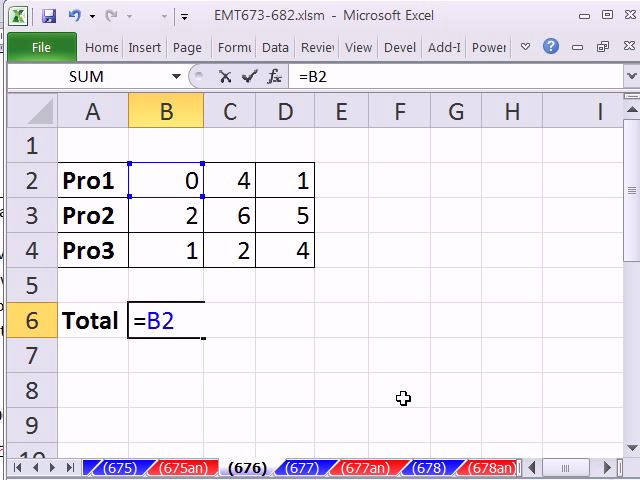
{"action": "key", "text": "F4"}
{"action": "type", "text": "$B$2:"}
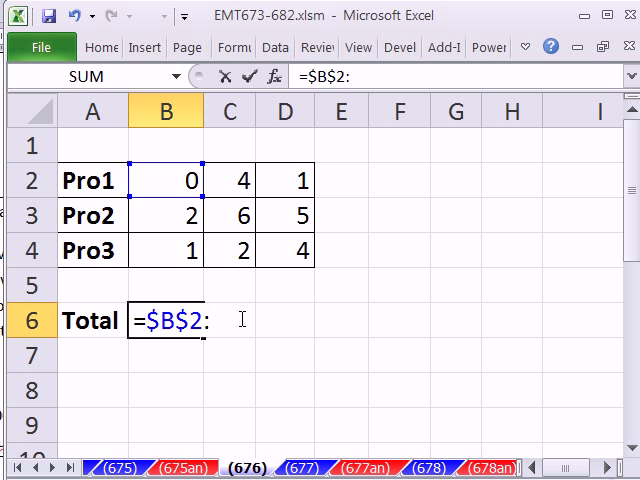
{"action": "type", "text": "in"}
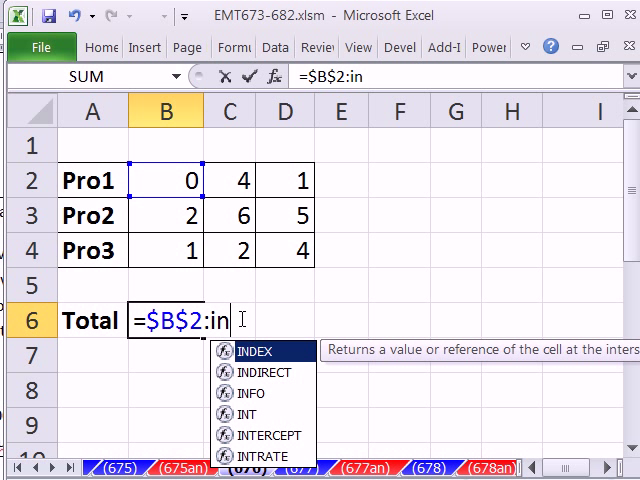
Add INDEX to the formula with the absolute row range $B$4:$AE$4 as its array
{"action": "double_click", "coordinate": [300, 351]}
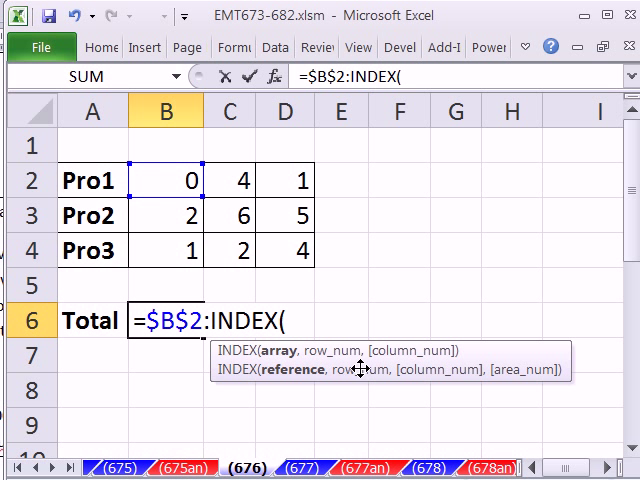
{"action": "left_click", "coordinate": [20, 250]}
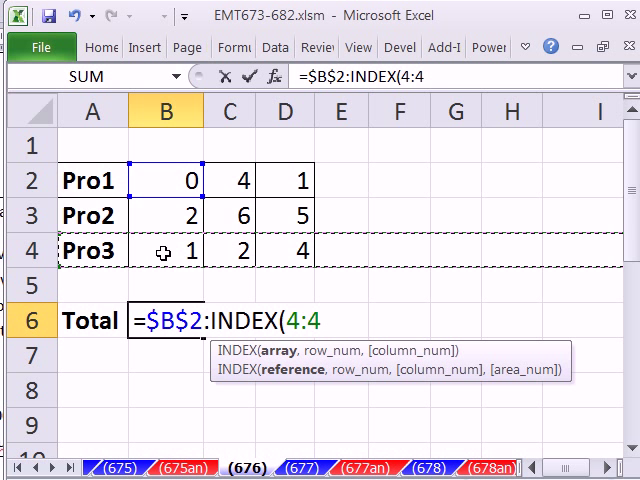
{"action": "left_click_drag", "start_coordinate": [163, 249], "coordinate": [419, 262]}
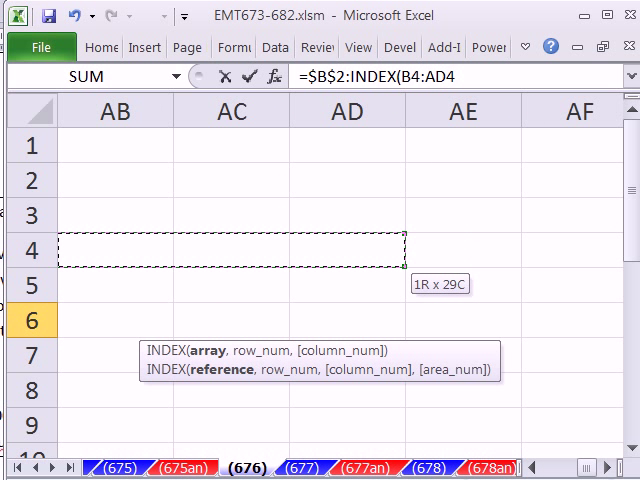
{"action": "left_click_drag", "start_coordinate": [463, 262], "coordinate": [497, 273]}
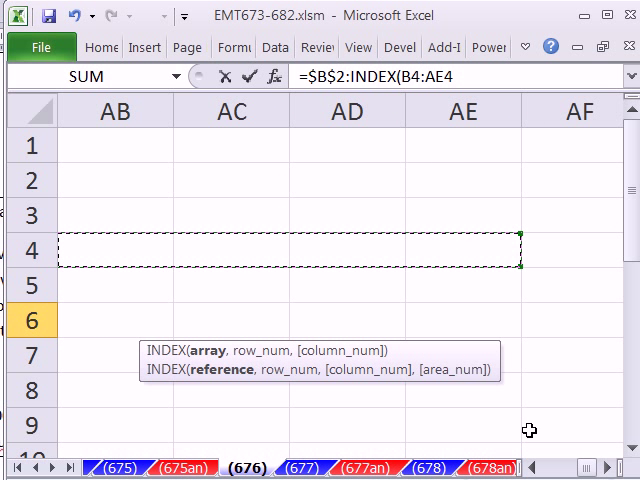
{"action": "left_click_drag", "start_coordinate": [545, 467], "coordinate": [528, 470]}
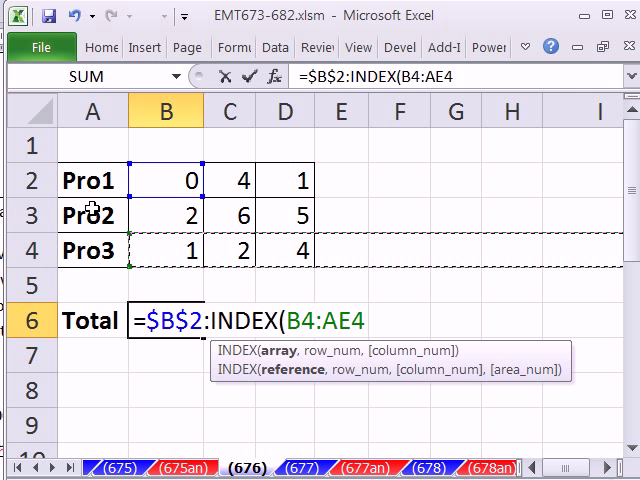
{"action": "key", "text": "F4"}
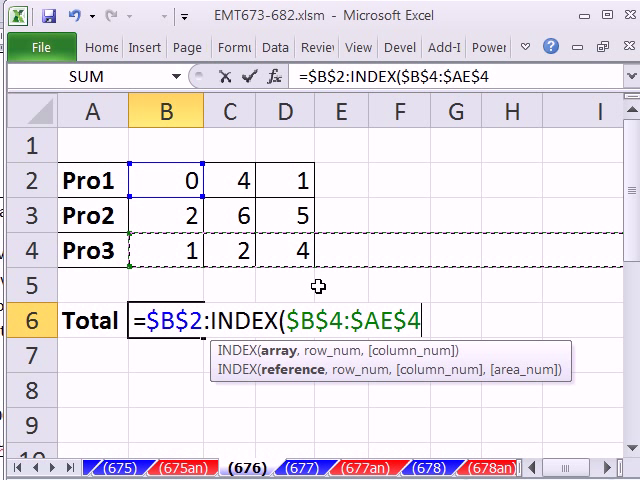
{"action": "type", "text": ","}
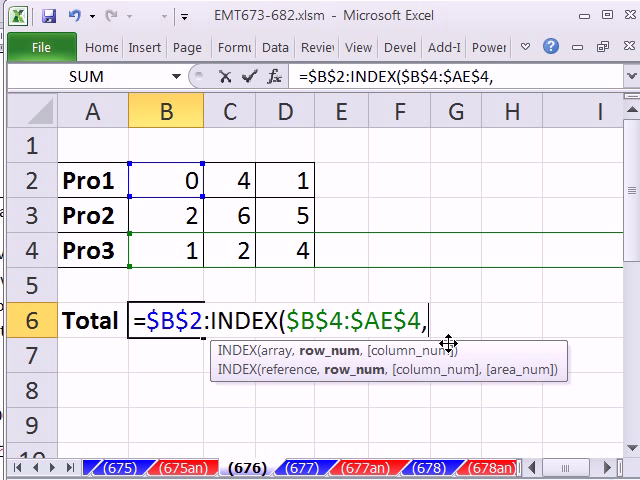
{"action": "type", "text": "mat"}
Insert a MATCH function as INDEX's second argument
{"action": "key", "text": "Tab"}
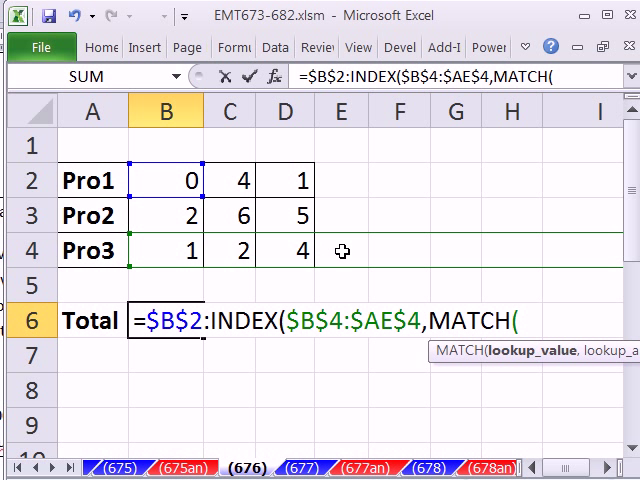
Give MATCH the lookup value 10^10 and the lookup range $B$4:$AE$4 copied from INDEX
{"action": "left_click_drag", "start_coordinate": [430, 352], "coordinate": [152, 380]}
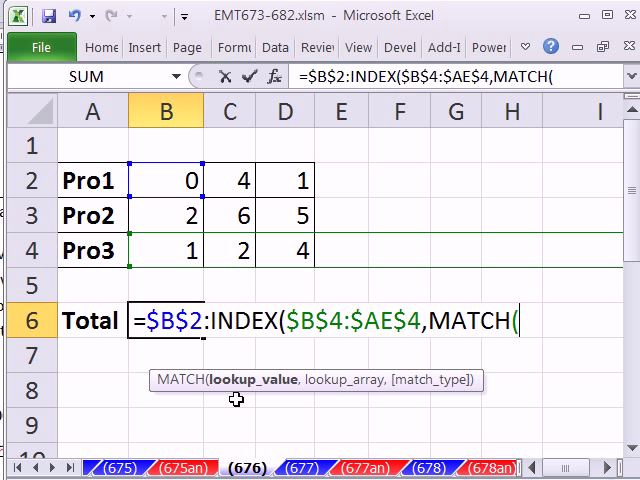
{"action": "type", "text": "10^21"}
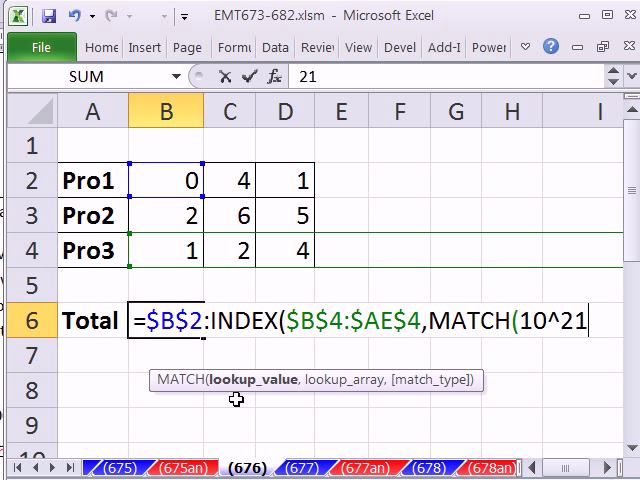
{"action": "type", "text": "0"}
{"action": "key", "text": "BackSpace"}
{"action": "key", "text": "BackSpace"}
{"action": "key", "text": "BackSpace"}
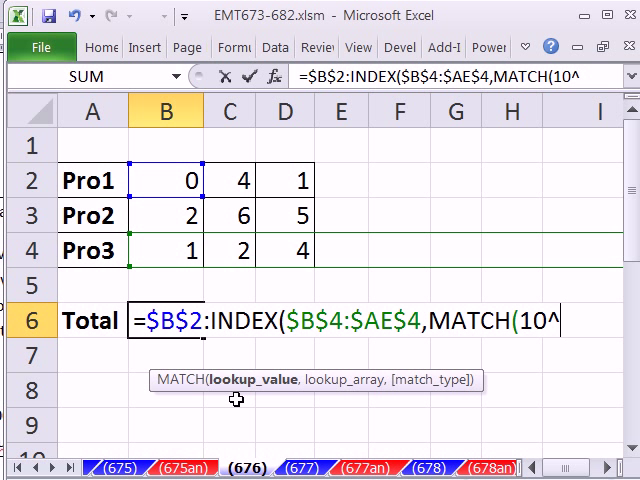
{"action": "type", "text": "10"}
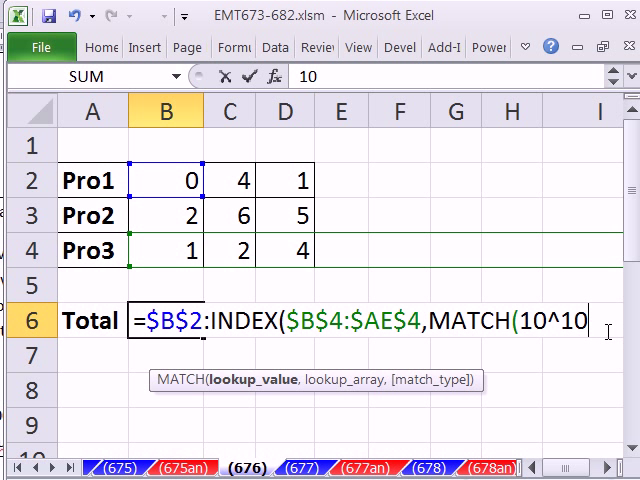
{"action": "type", "text": ","}
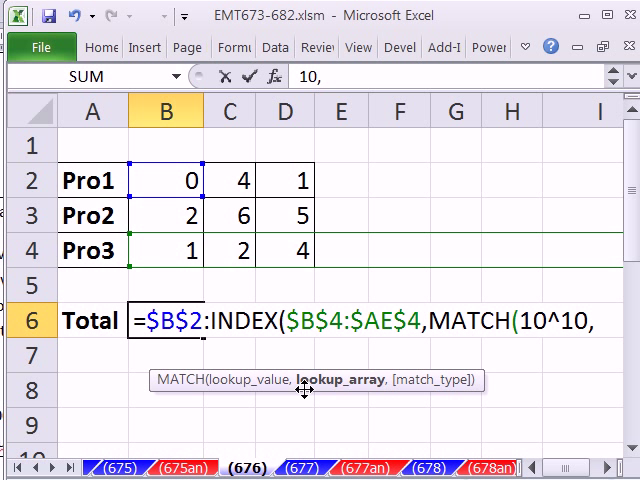
{"action": "left_click", "coordinate": [12, 248]}
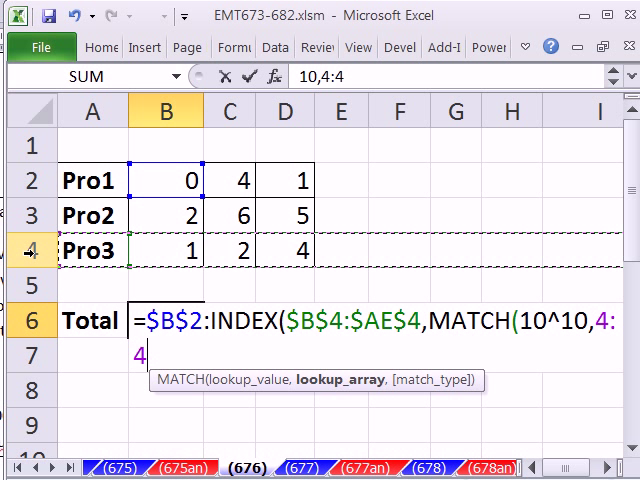
{"action": "left_click_drag", "start_coordinate": [287, 320], "coordinate": [421, 326]}
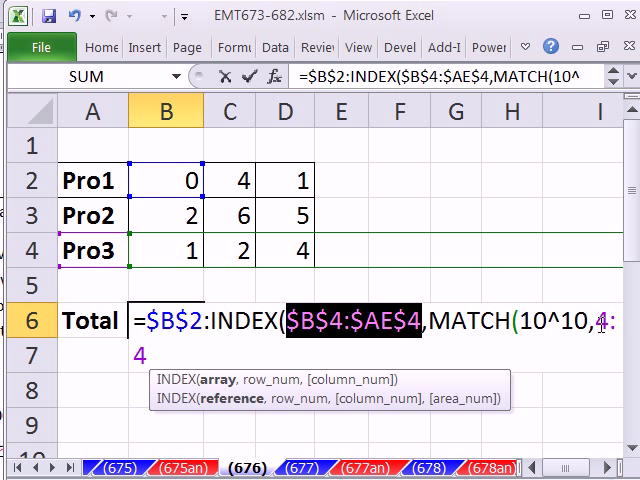
{"action": "left_click_drag", "start_coordinate": [595, 322], "coordinate": [148, 357]}
{"action": "key", "text": "ctrl+v"}
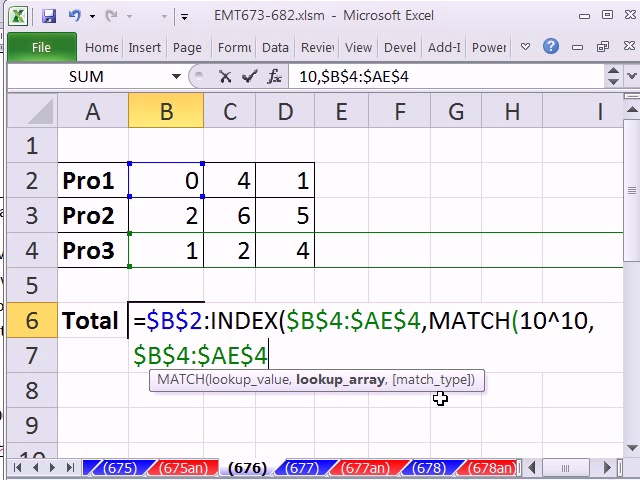
{"action": "type", "text": ")"}
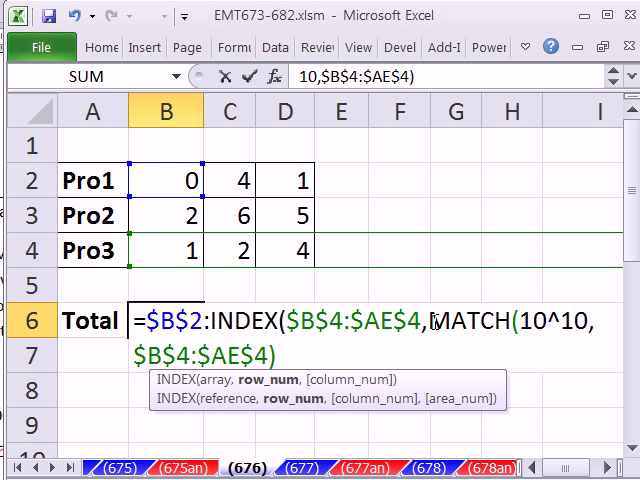
Evaluate the MATCH part with F9 to confirm it returns 3, then restore it
{"action": "left_click_drag", "start_coordinate": [431, 322], "coordinate": [451, 361]}
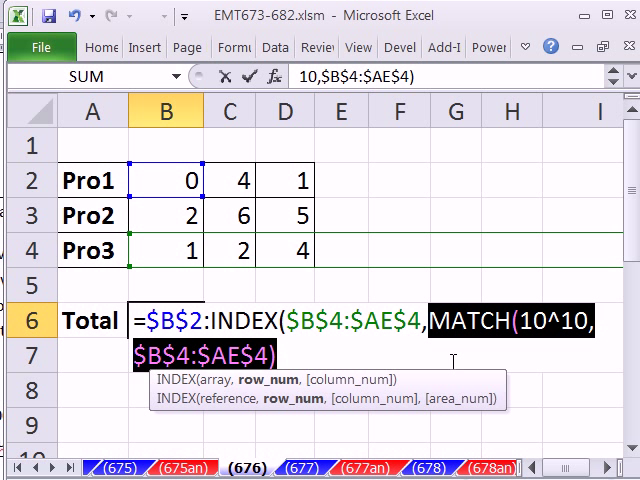
{"action": "key", "text": "F9"}
{"action": "key", "text": "ctrl+z"}
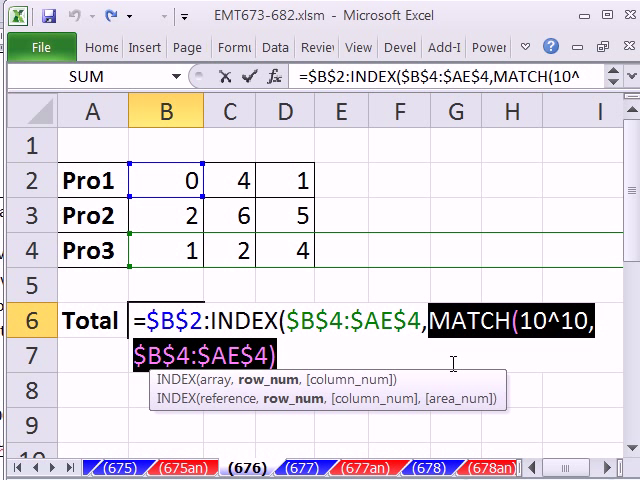
{"action": "key", "text": "Right"}
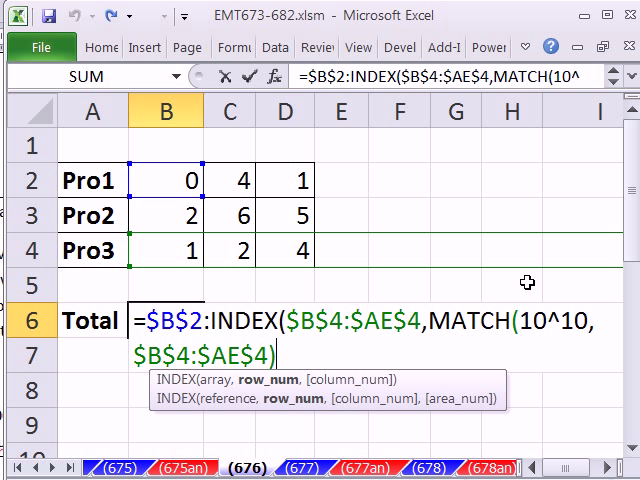
{"action": "type", "text": ")"}
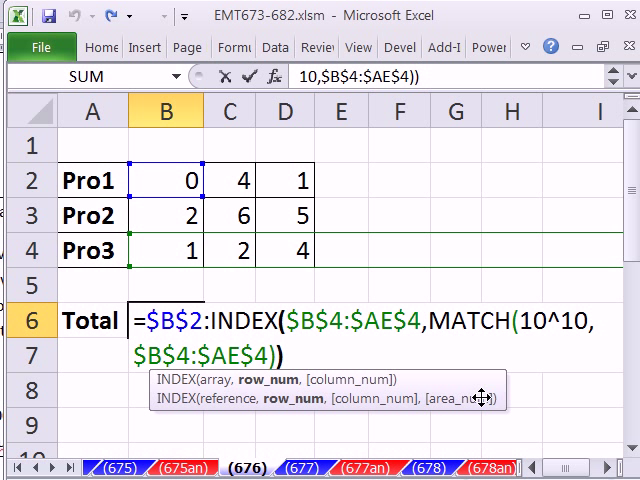
{"action": "type", "text": ")"}
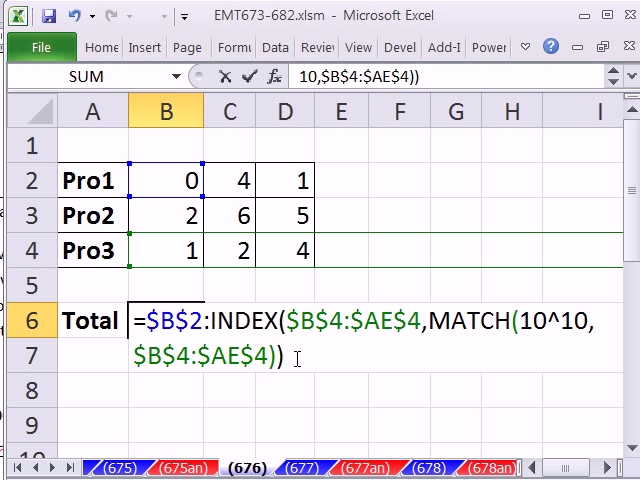
Evaluate the whole formula's array, restore it, and enter it as an array formula giving 0
{"action": "left_click_drag", "start_coordinate": [318, 355], "coordinate": [123, 305]}
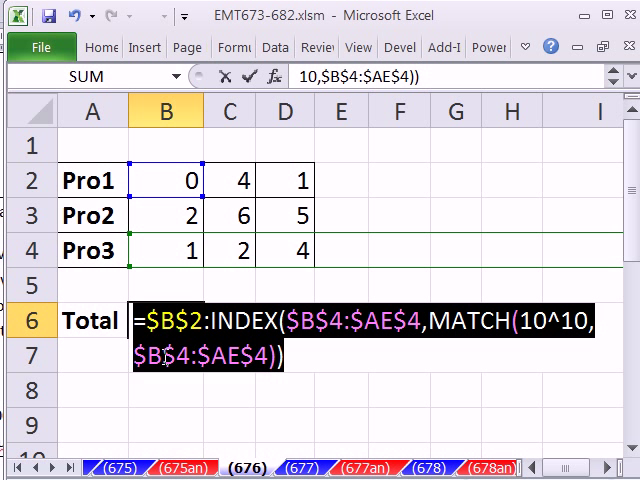
{"action": "key", "text": "F9"}
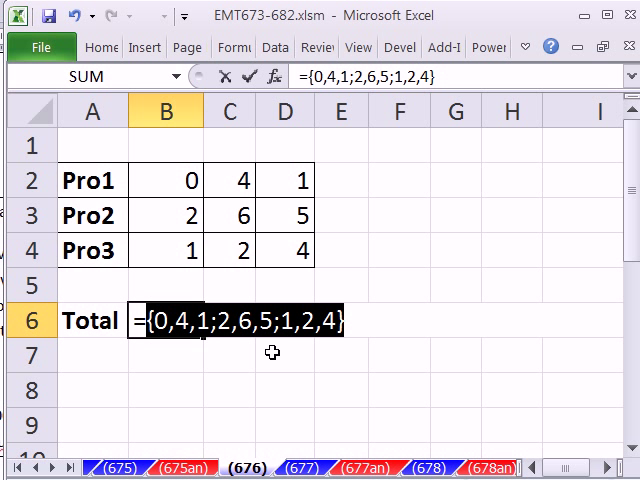
{"action": "key", "text": "ctrl+z"}
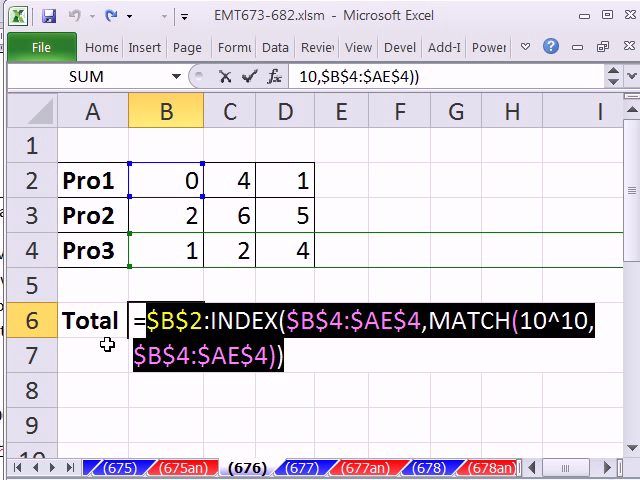
{"action": "key", "text": "ctrl+shift+Return"}
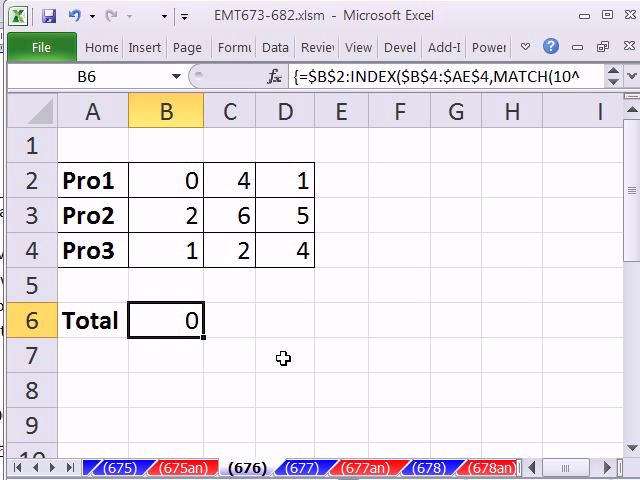
Define the name RangeValues referring to =$B$2:INDEX($B$4:$AE$4,MATCH(10^10,$B$4:$AE$4))
{"action": "key", "text": "ctrl+F3"}
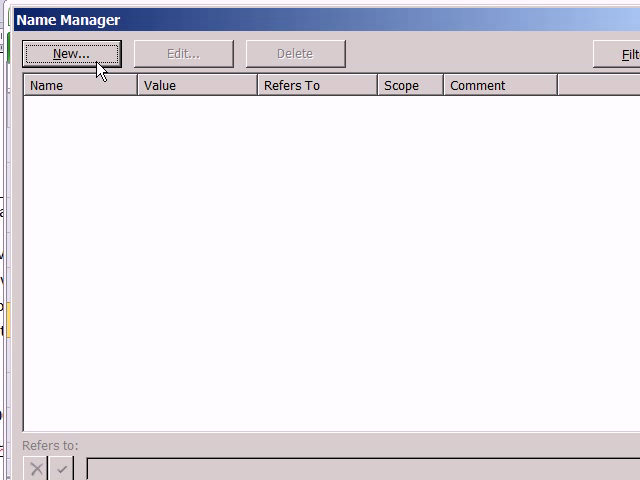
{"action": "left_click", "coordinate": [81, 62]}
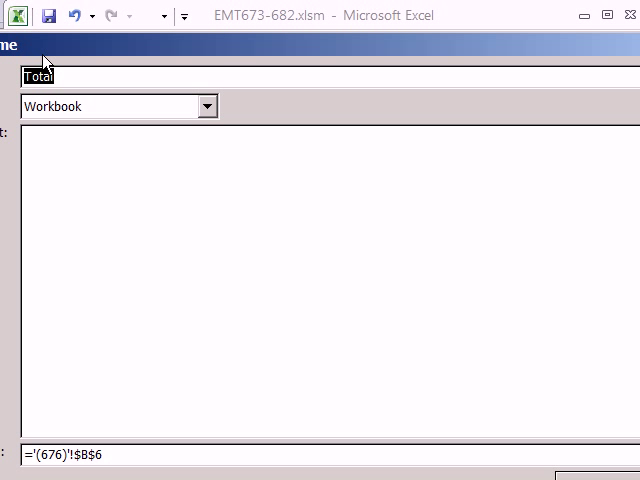
{"action": "left_click_drag", "start_coordinate": [43, 60], "coordinate": [159, 77]}
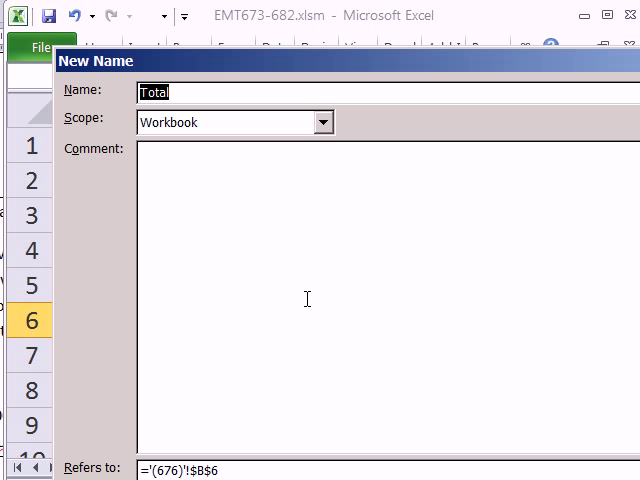
{"action": "type", "text": "RangeValues"}
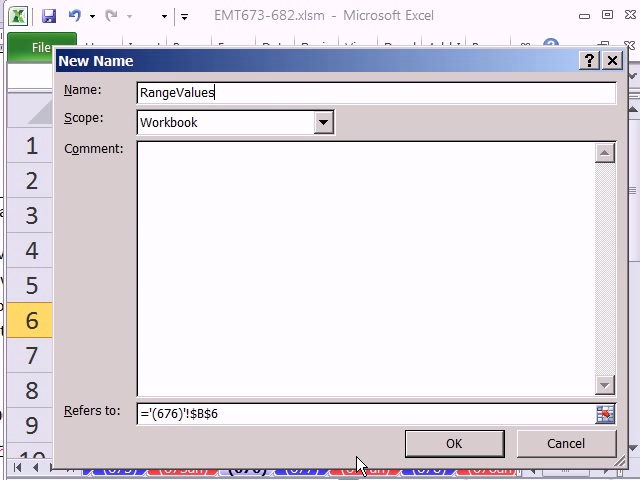
{"action": "left_click_drag", "start_coordinate": [243, 419], "coordinate": [63, 403]}
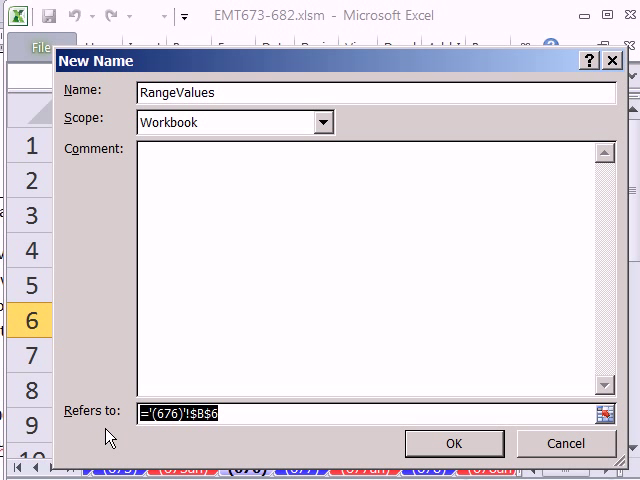
{"action": "key", "text": "ctrl+v"}
{"action": "left_click_drag", "start_coordinate": [486, 416], "coordinate": [71, 404]}
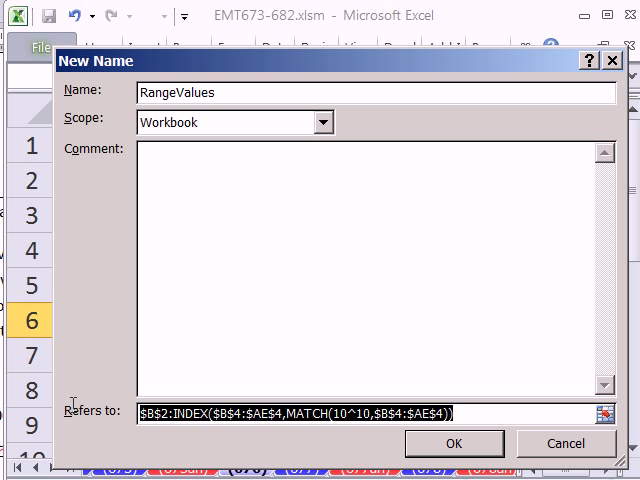
{"action": "left_click", "coordinate": [143, 414]}
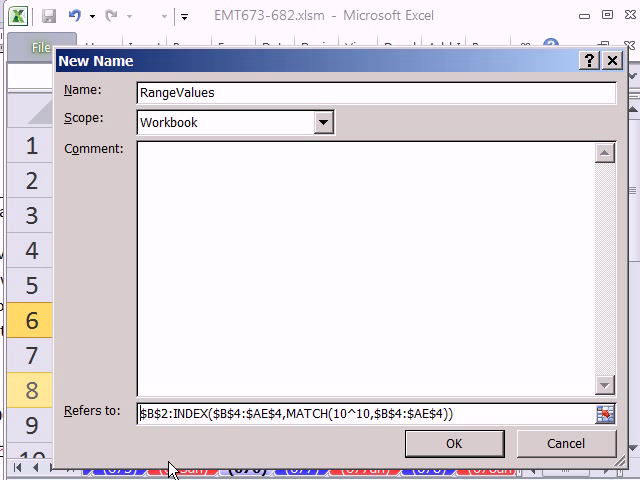
{"action": "type", "text": "="}
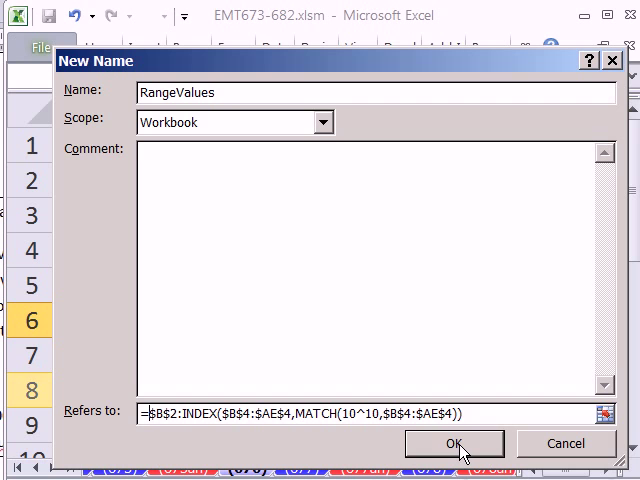
{"action": "left_click", "coordinate": [455, 444]}
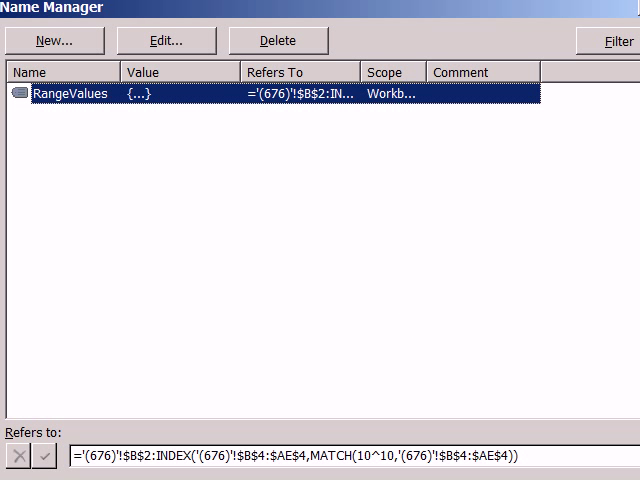
Preview on the sheet the range RangeValues covers from the Name Manager
{"action": "left_click_drag", "start_coordinate": [610, 426], "coordinate": [507, 293]}
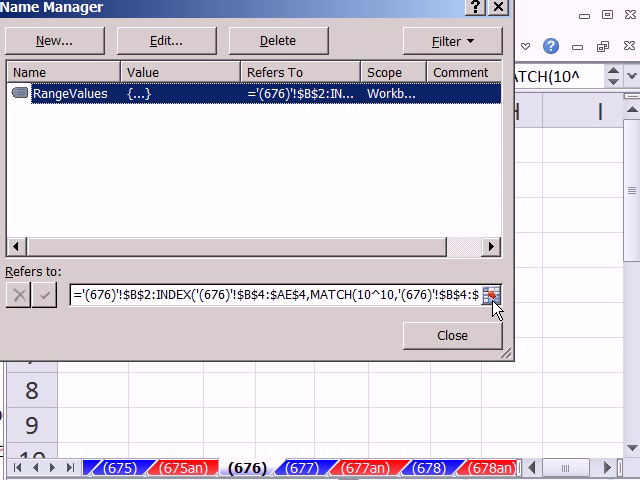
{"action": "left_click", "coordinate": [492, 297]}
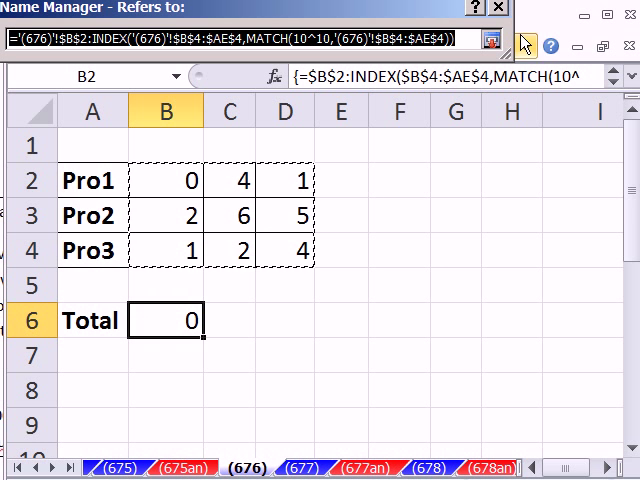
{"action": "left_click", "coordinate": [492, 40]}
Copy the column D values D2:D4 into columns E and F to extend the table
{"action": "left_click", "coordinate": [473, 342]}
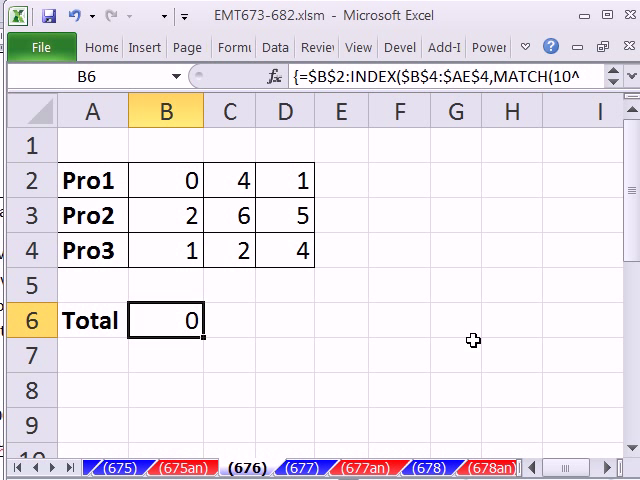
{"action": "left_click_drag", "start_coordinate": [293, 174], "coordinate": [303, 240]}
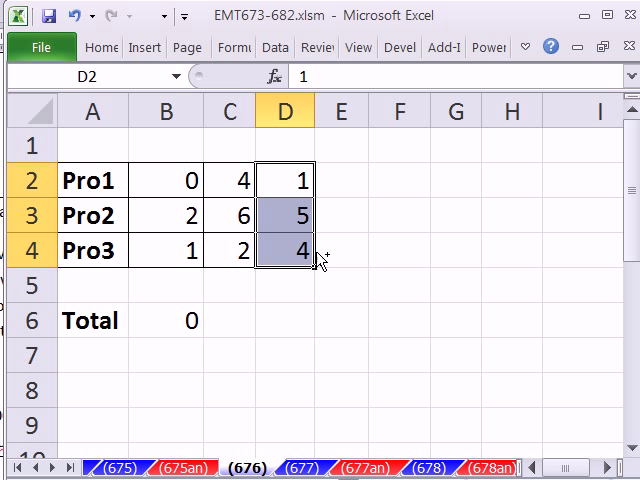
{"action": "key", "text": "ctrl+c"}
{"action": "left_click", "coordinate": [350, 174]}
{"action": "key", "text": "ctrl+v"}
{"action": "left_click", "coordinate": [411, 194]}
{"action": "key", "text": "ctrl+v"}
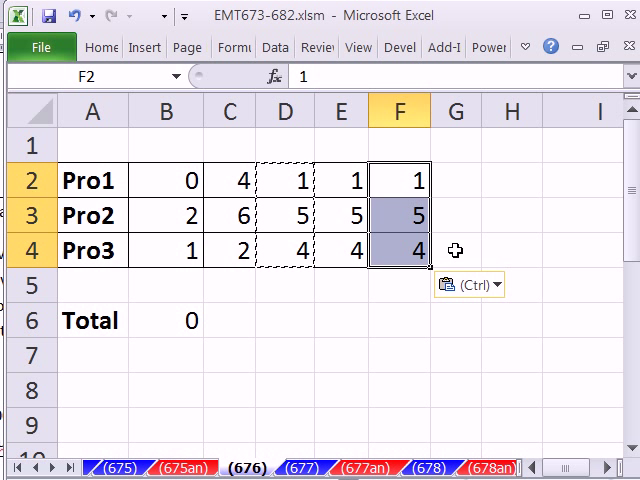
Evaluate the range part of B6's formula with F9 to see the extended values, then cancel
{"action": "left_click", "coordinate": [190, 320]}
{"action": "key", "text": "F2"}
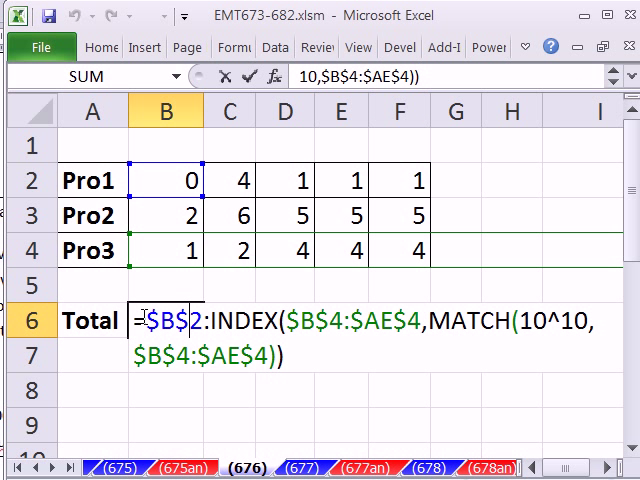
{"action": "left_click_drag", "start_coordinate": [140, 320], "coordinate": [396, 363]}
{"action": "key", "text": "F9"}
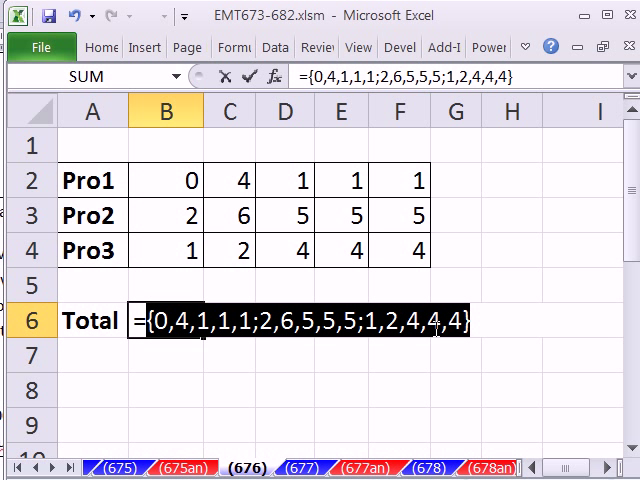
{"action": "key", "text": "Escape"}
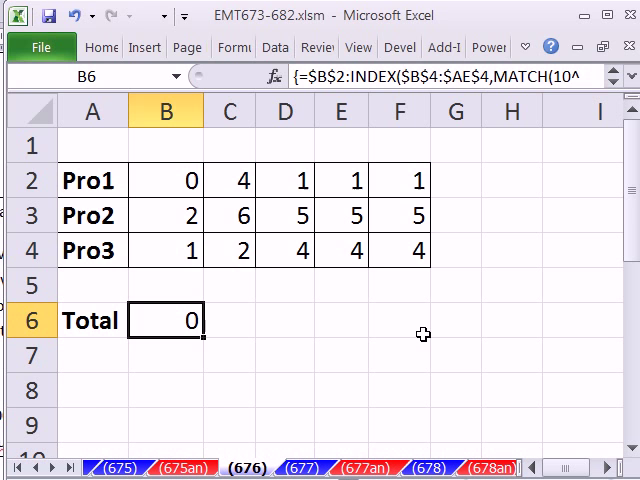
Check in Name Manager that RangeValues now covers B2:F4
{"action": "key", "text": "ctrl+F3"}
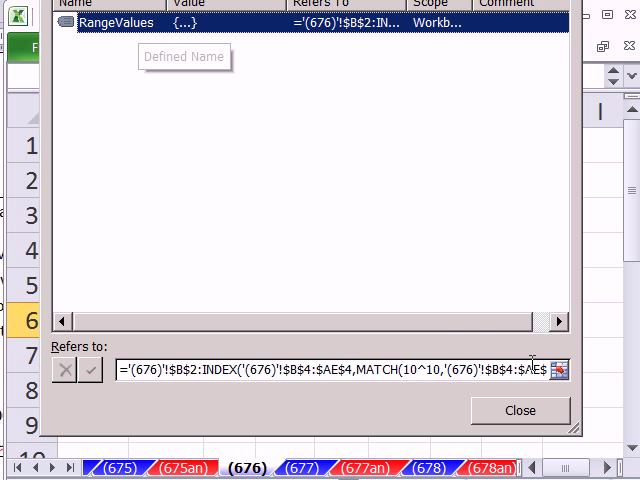
{"action": "left_click", "coordinate": [569, 369]}
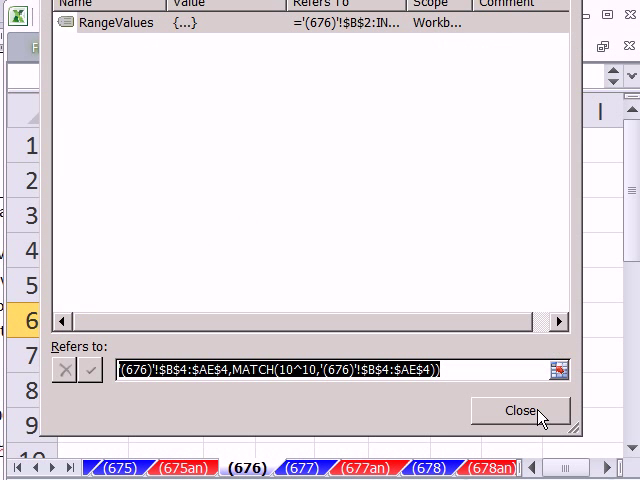
{"action": "left_click", "coordinate": [540, 416]}
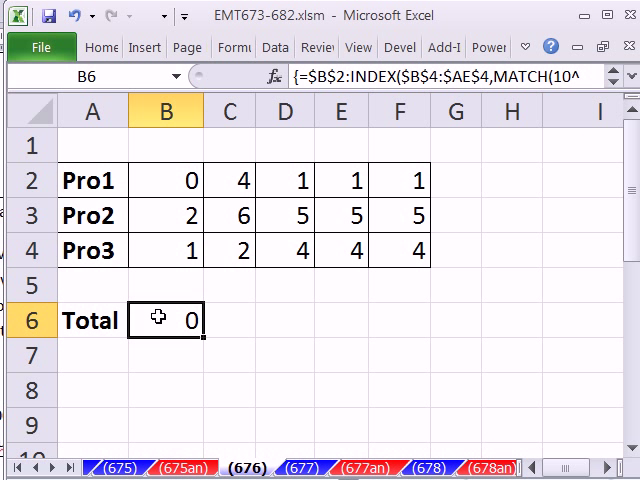
Enter =SUM(RangeValues) in B8, returning 45
{"action": "left_click", "coordinate": [181, 381]}
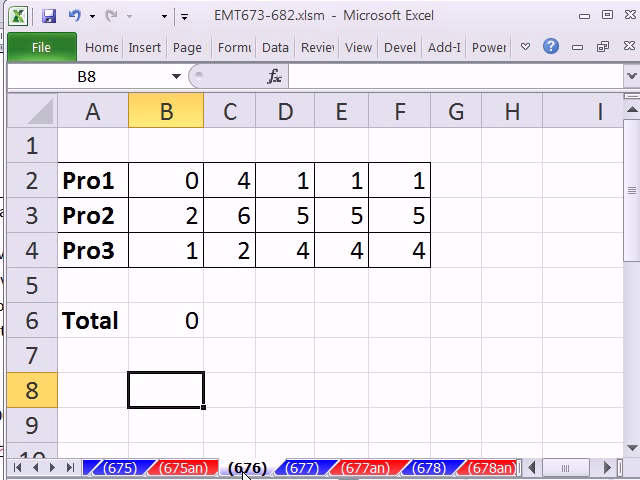
{"action": "key", "text": "alt+equal"}
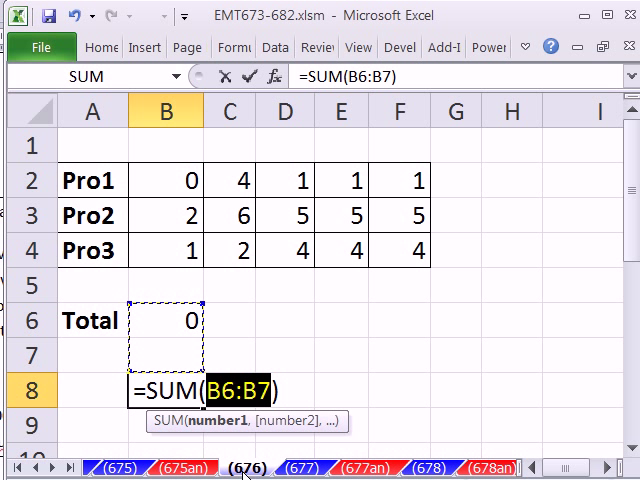
{"action": "key", "text": "F3"}
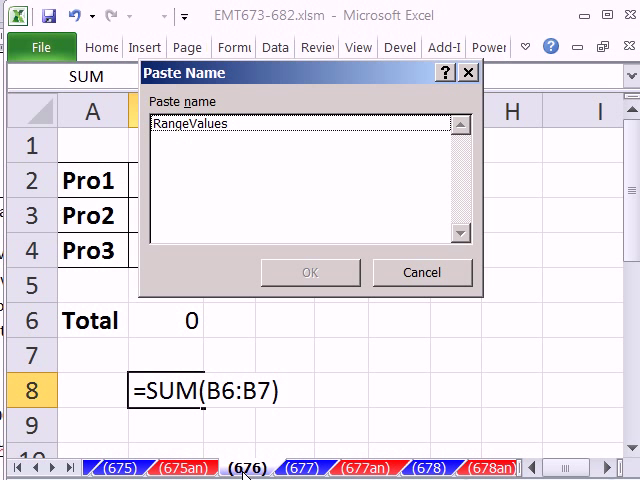
{"action": "double_click", "coordinate": [200, 125]}
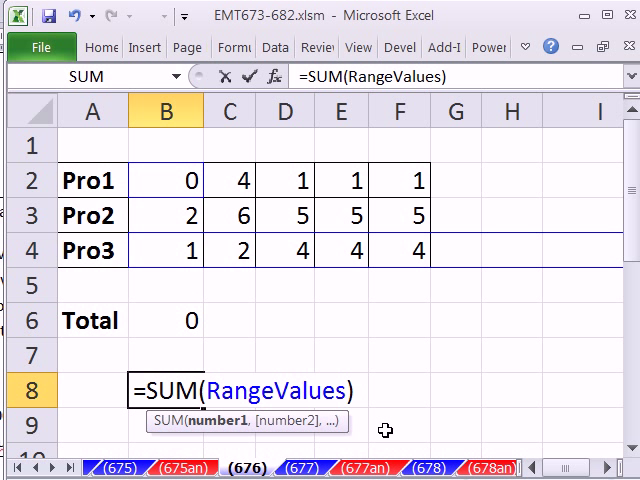
{"action": "key", "text": "Return"}
Reopen the B8 SUM formula to inspect it, then open B6's formula to show its references
{"action": "left_click", "coordinate": [181, 389]}
{"action": "double_click", "coordinate": [183, 390]}
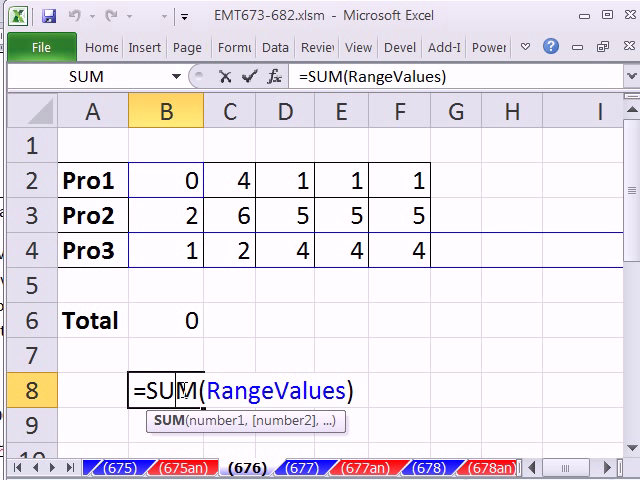
{"action": "left_click", "coordinate": [226, 391]}
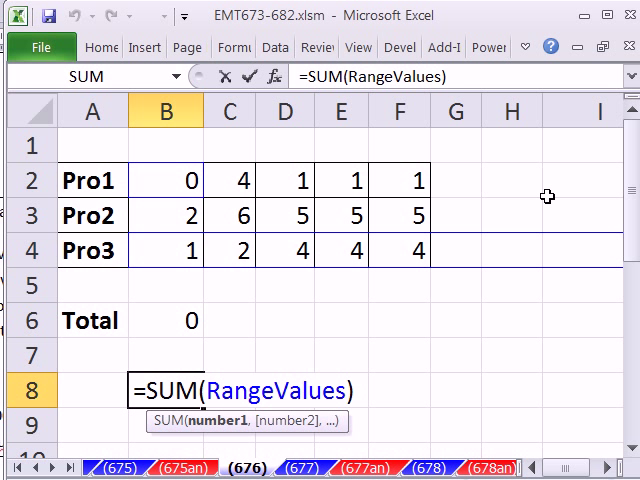
{"action": "left_click", "coordinate": [177, 326]}
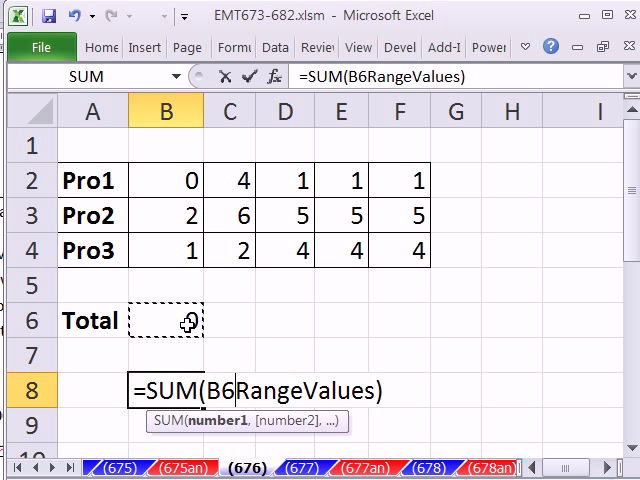
{"action": "key", "text": "Return"}
{"action": "left_click", "coordinate": [188, 322]}
{"action": "double_click", "coordinate": [188, 322]}
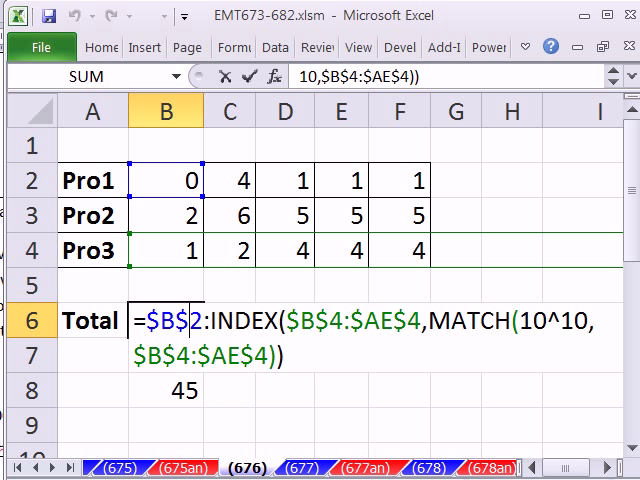